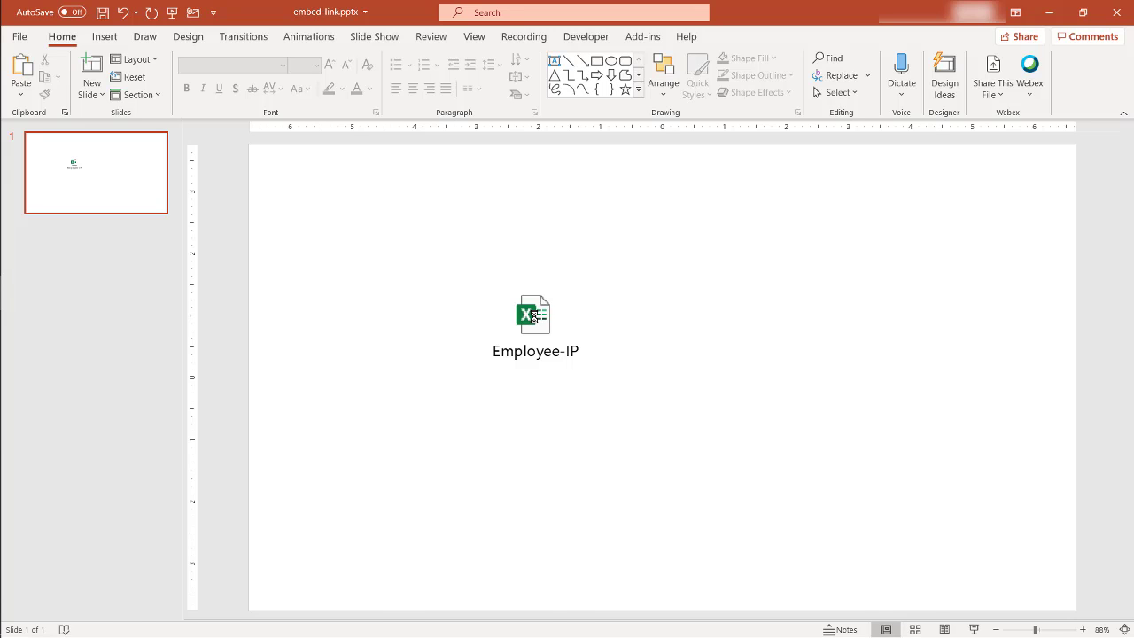
Step: Change the surname in cell C7 to 'Berrington', save the worksheet and return to the slide
double_click(534, 316)
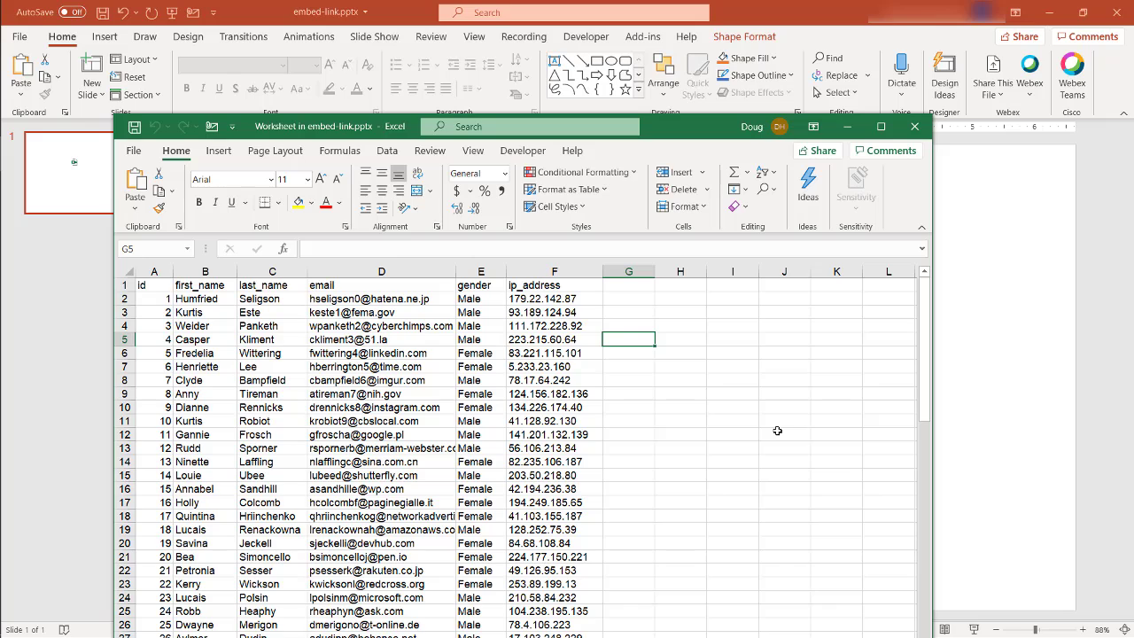
left_click(276, 371)
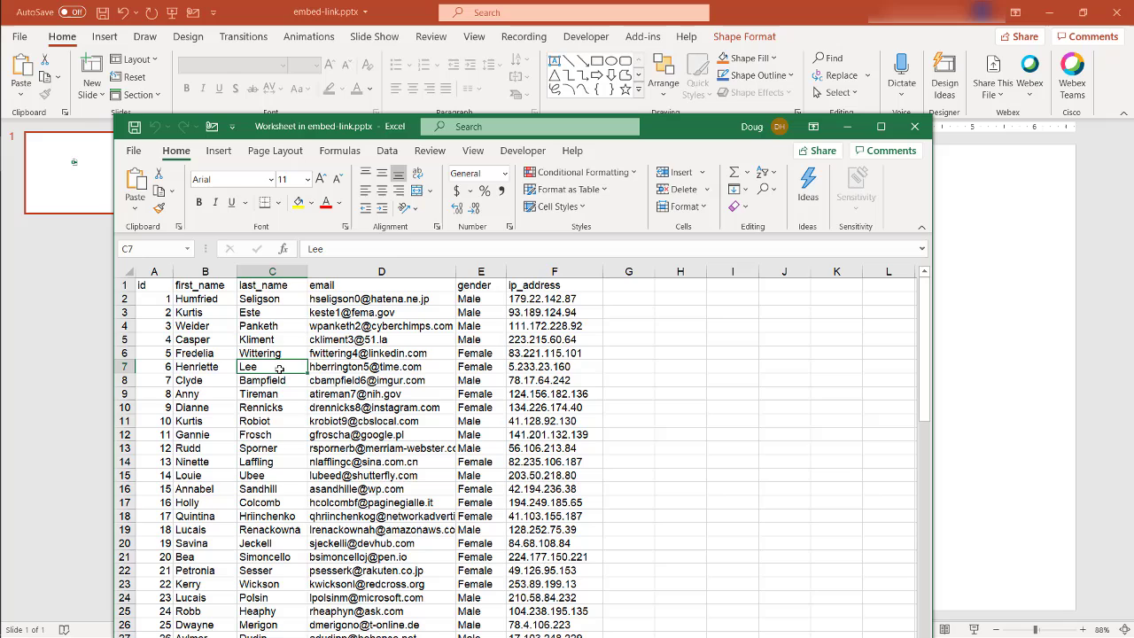
type("Berrin")
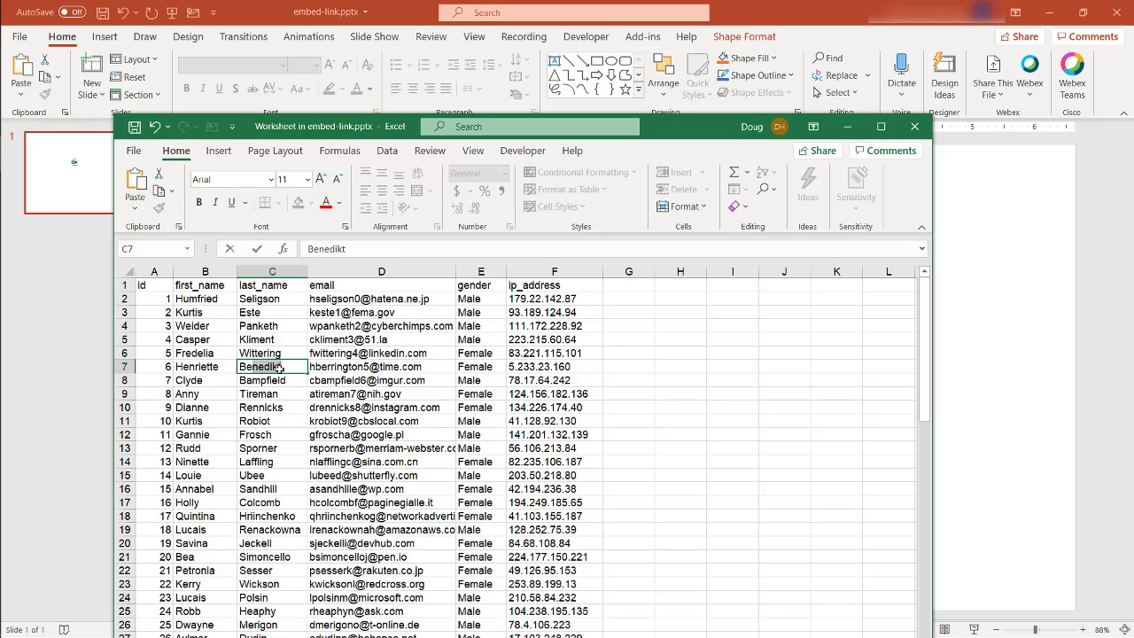
type("gton")
left_click(135, 128)
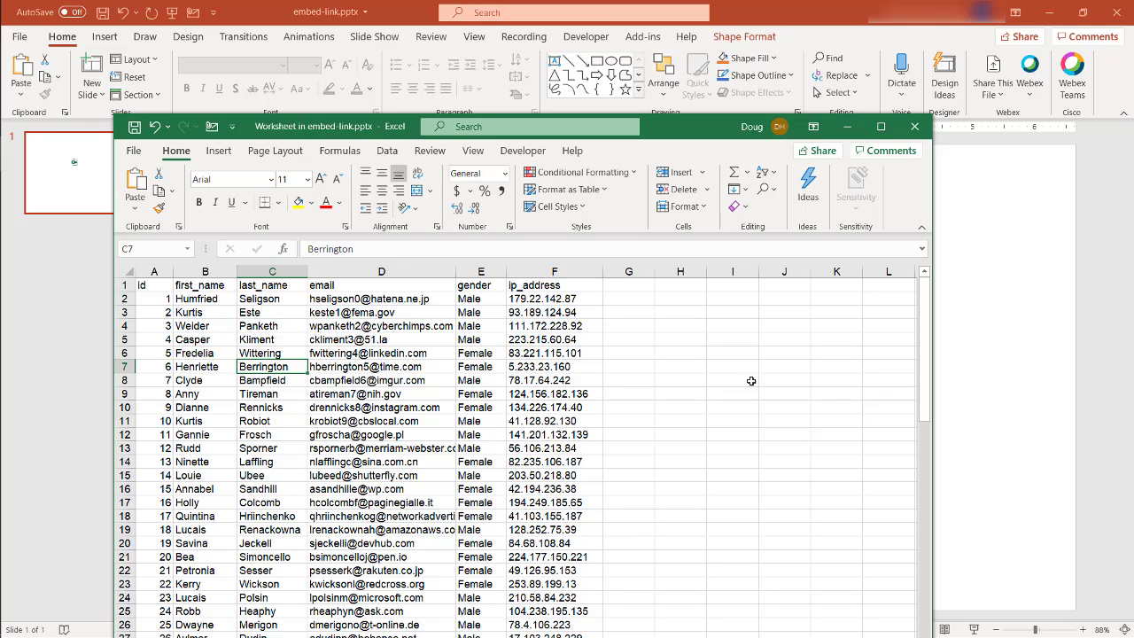
left_click(914, 125)
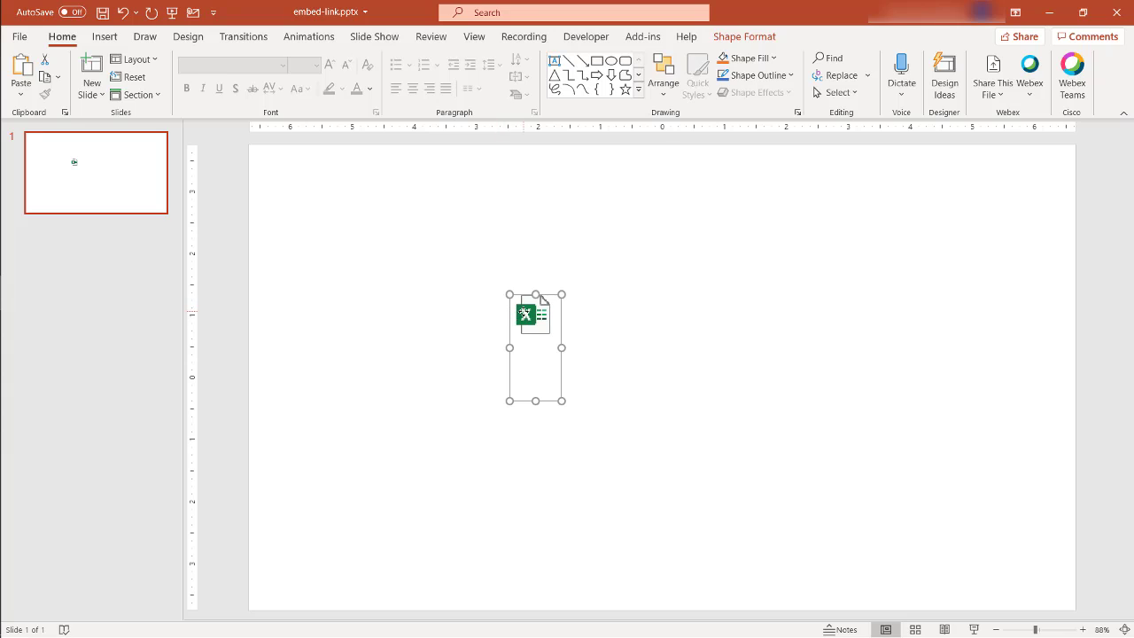
Step: Delete the embedded Excel object from the slide
key("Delete")
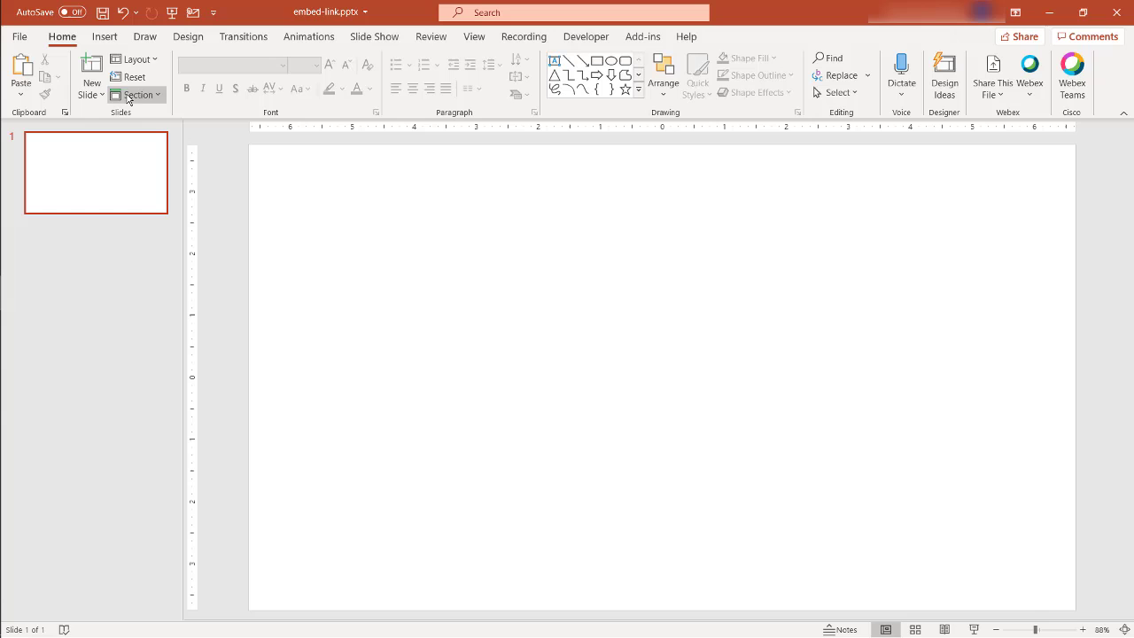
Step: Open the Insert Object dialog from the Insert ribbon, then cancel it
left_click(104, 40)
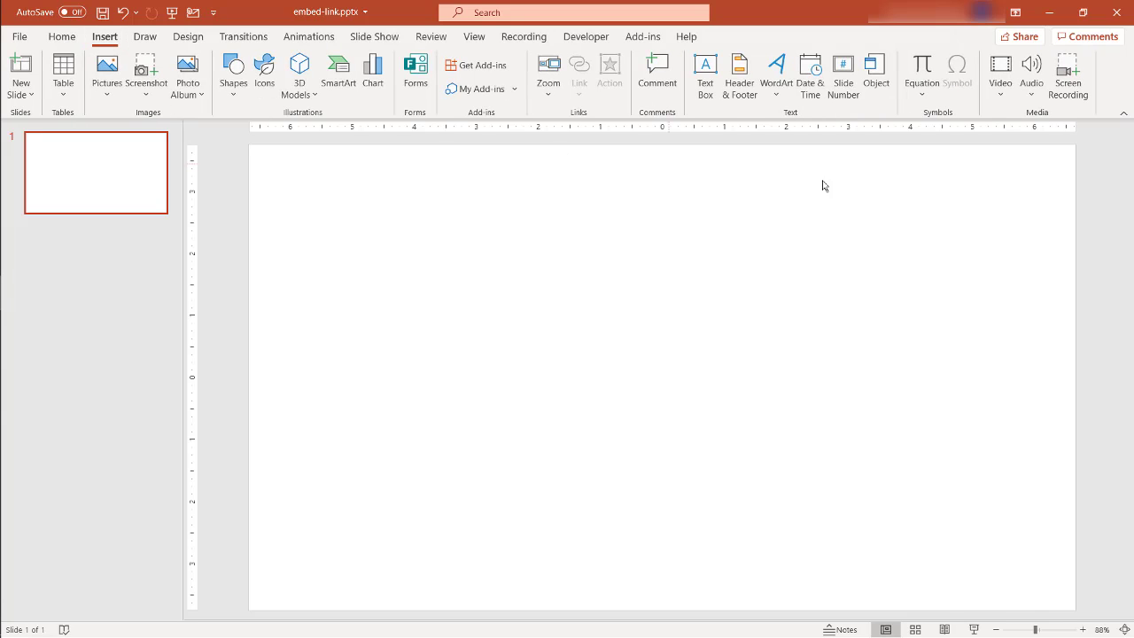
left_click(875, 78)
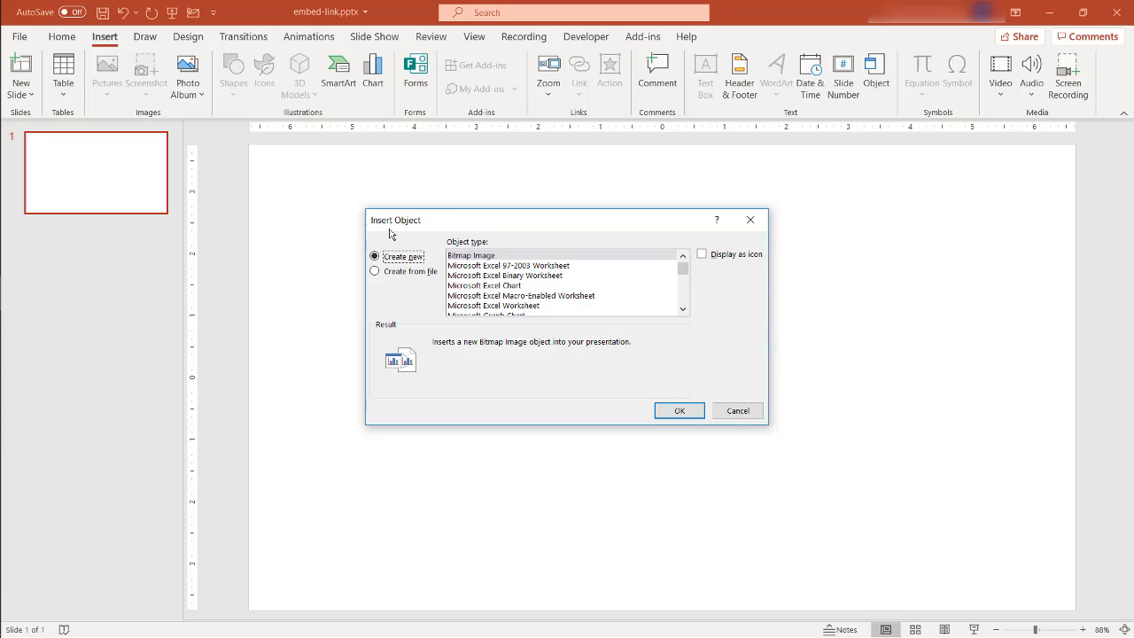
left_click(744, 412)
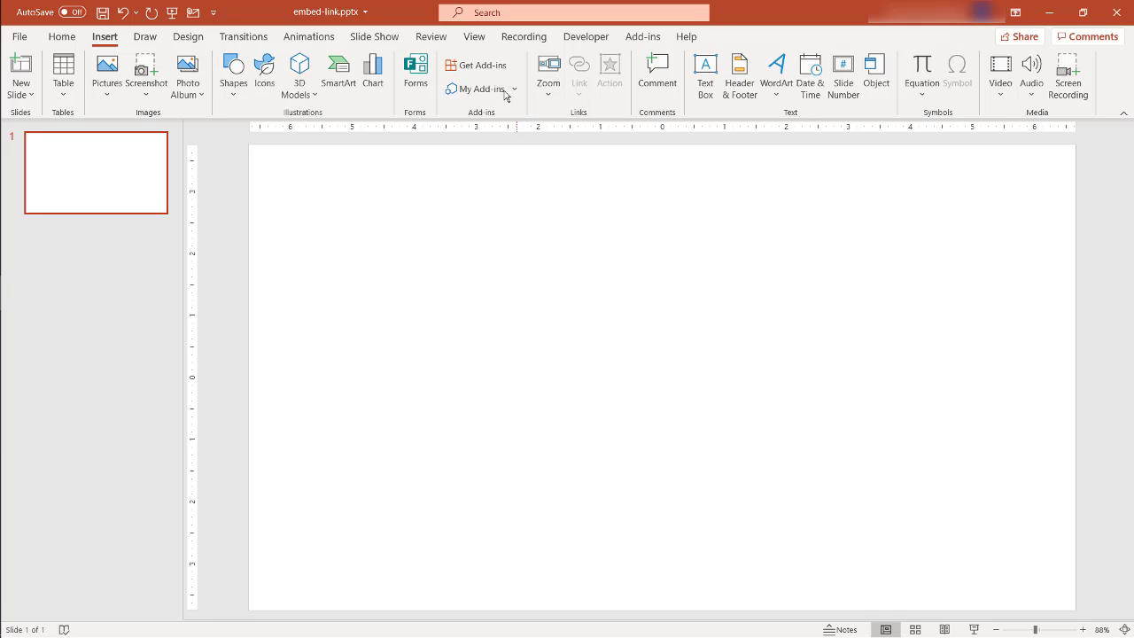
Step: Search 'object' in the title-bar Search box to open Insert Object, then cancel it
left_click(507, 13)
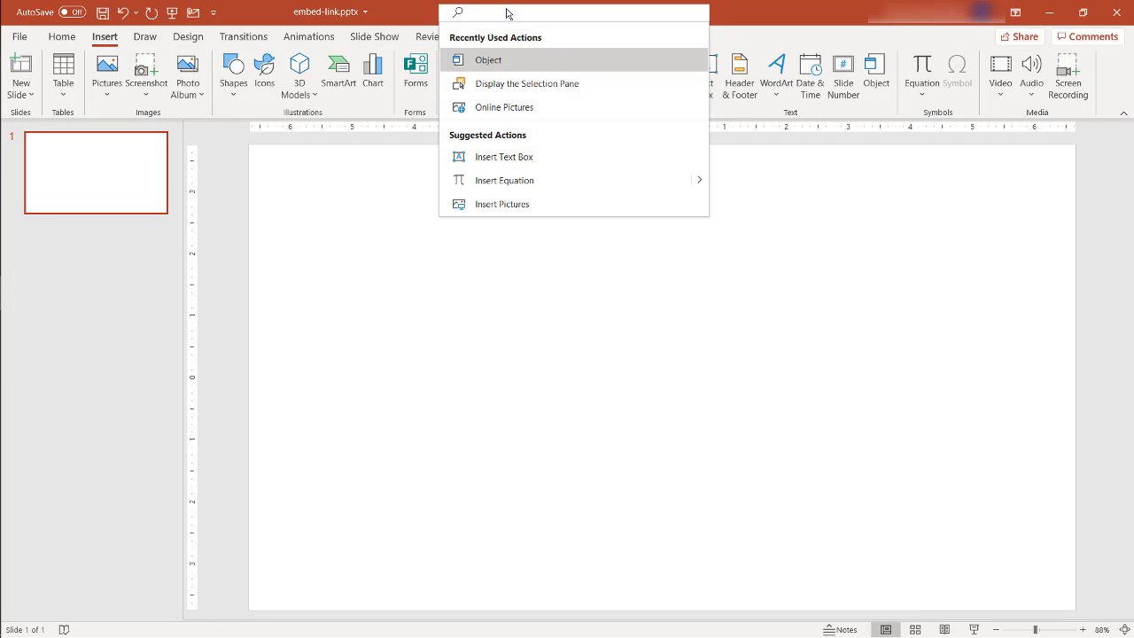
type("object")
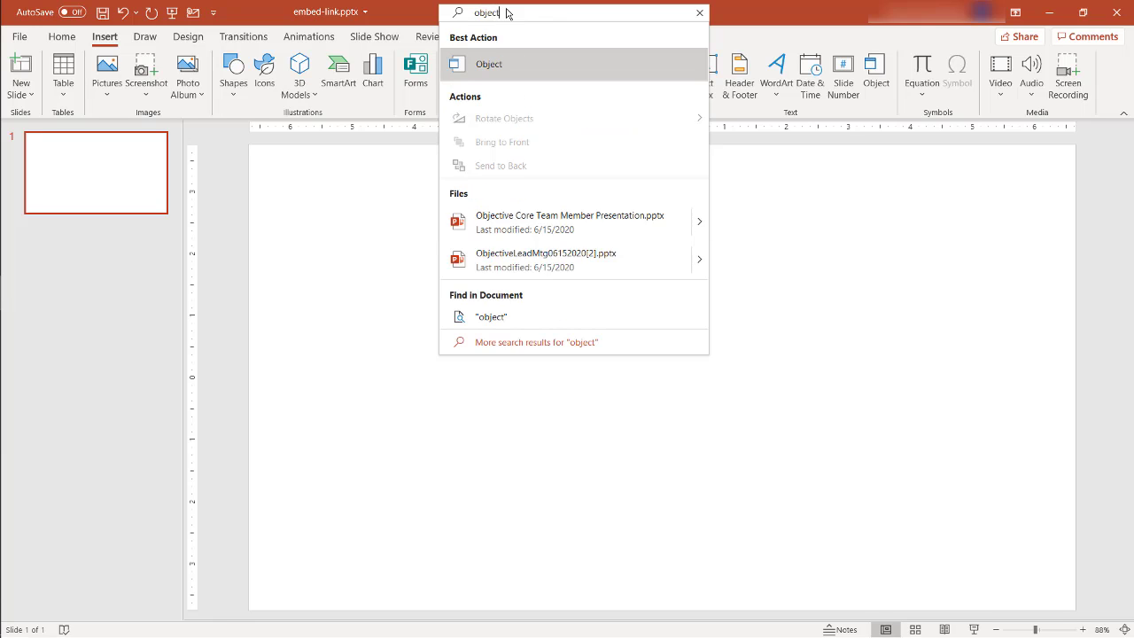
key("Return")
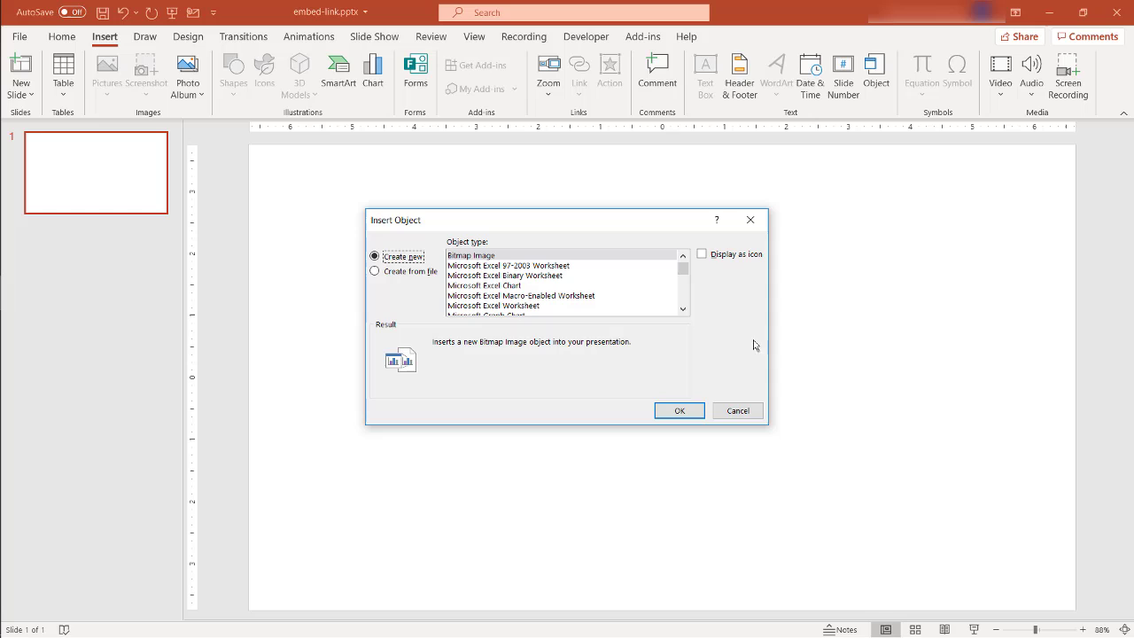
left_click(747, 409)
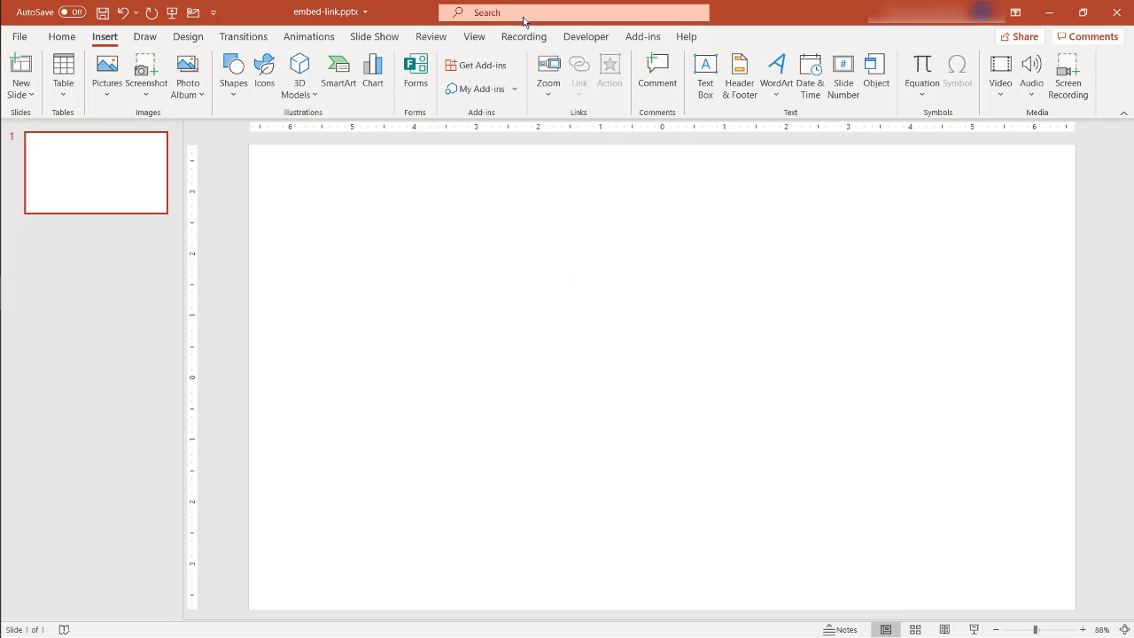
Step: Search 'insert object' to open the Insert Object dialog over the blank slide
left_click(524, 17)
type("insert object")
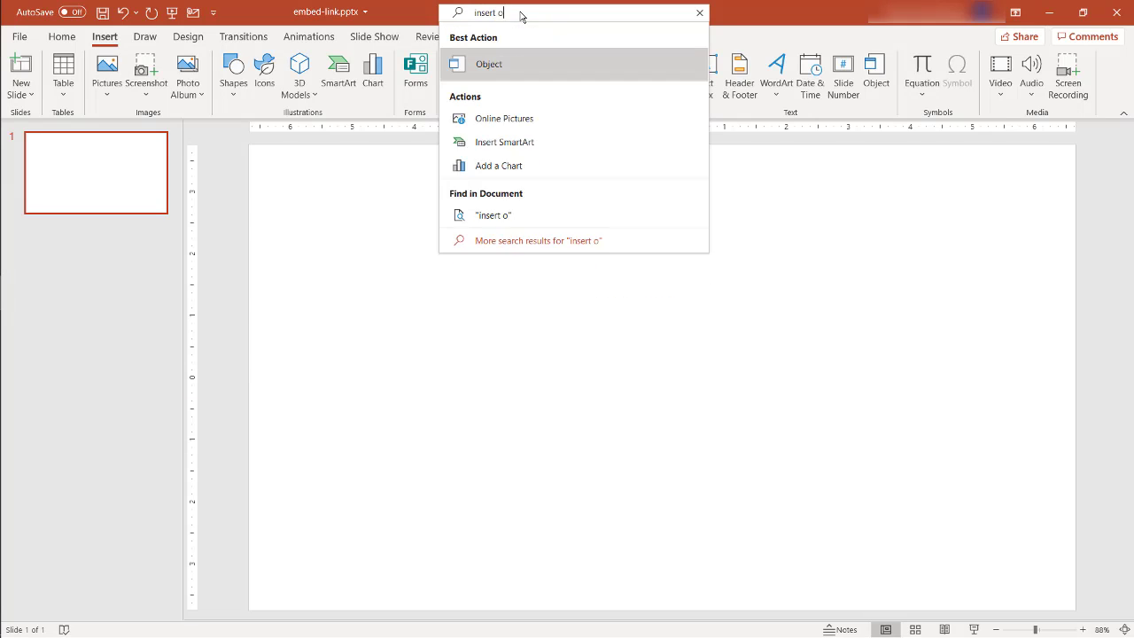
key("Return")
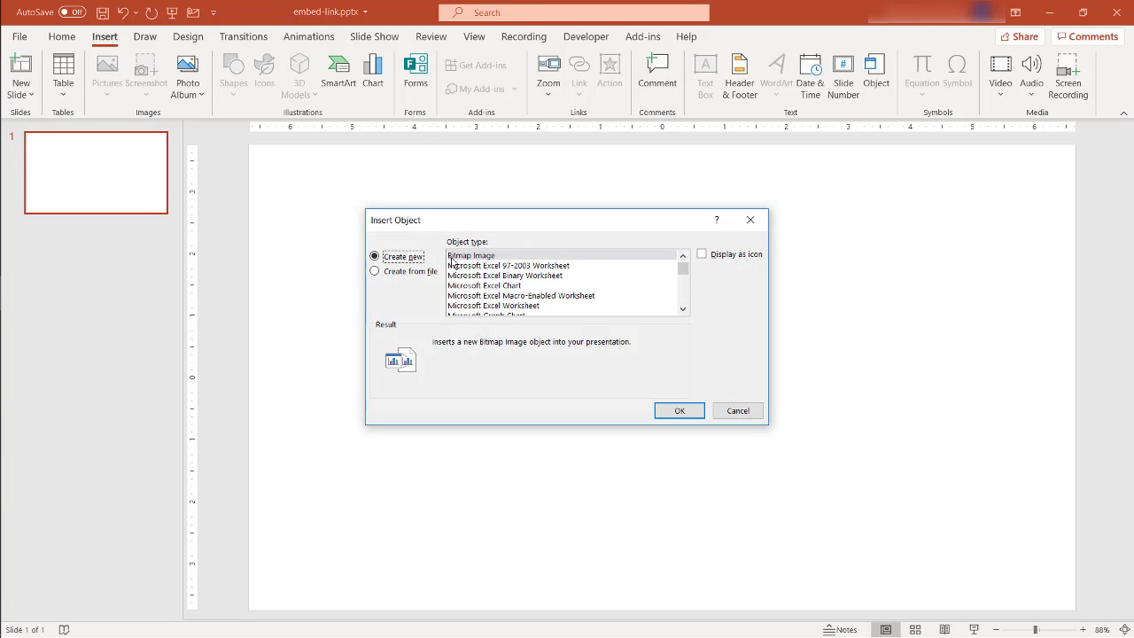
Step: Choose Create from file and select emp_ip.xlsx from the Documents folder
left_click(375, 271)
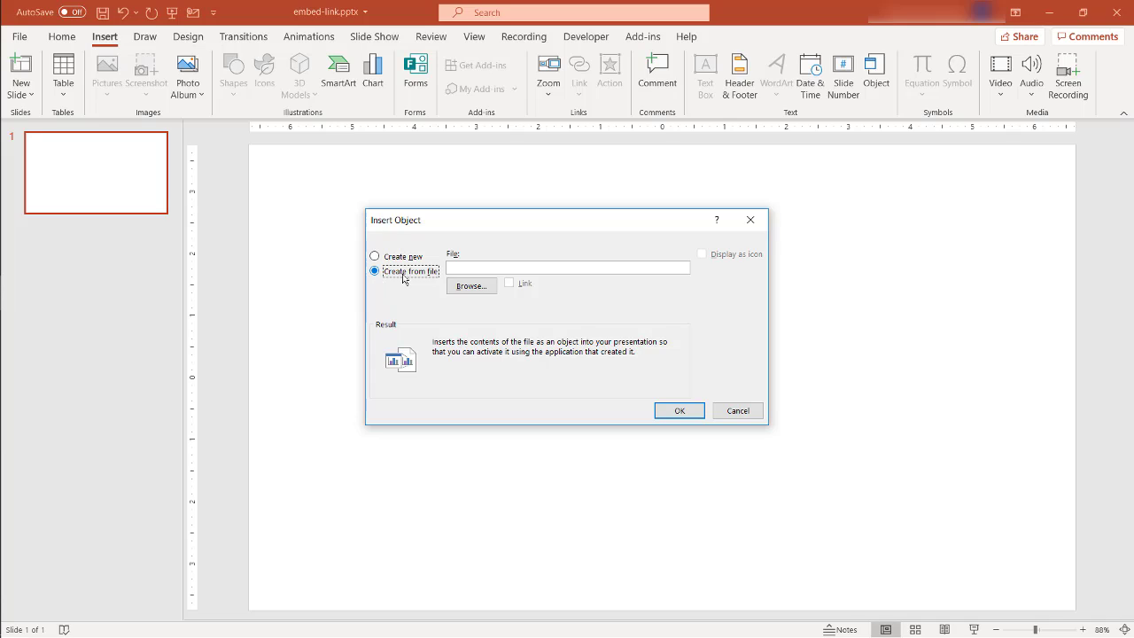
left_click(469, 287)
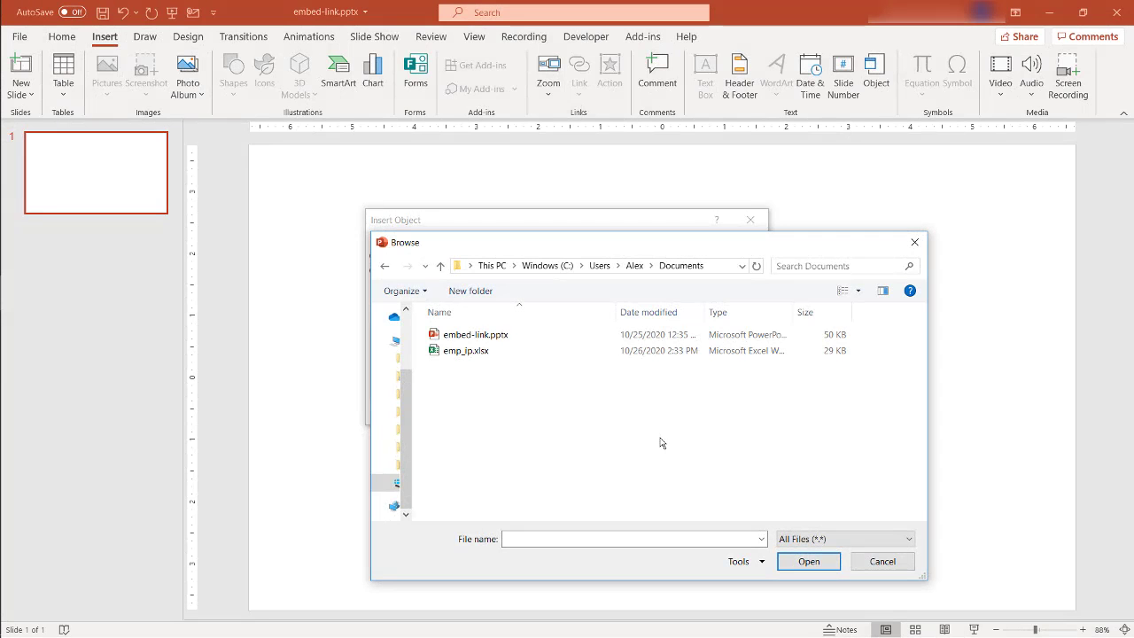
left_click(496, 355)
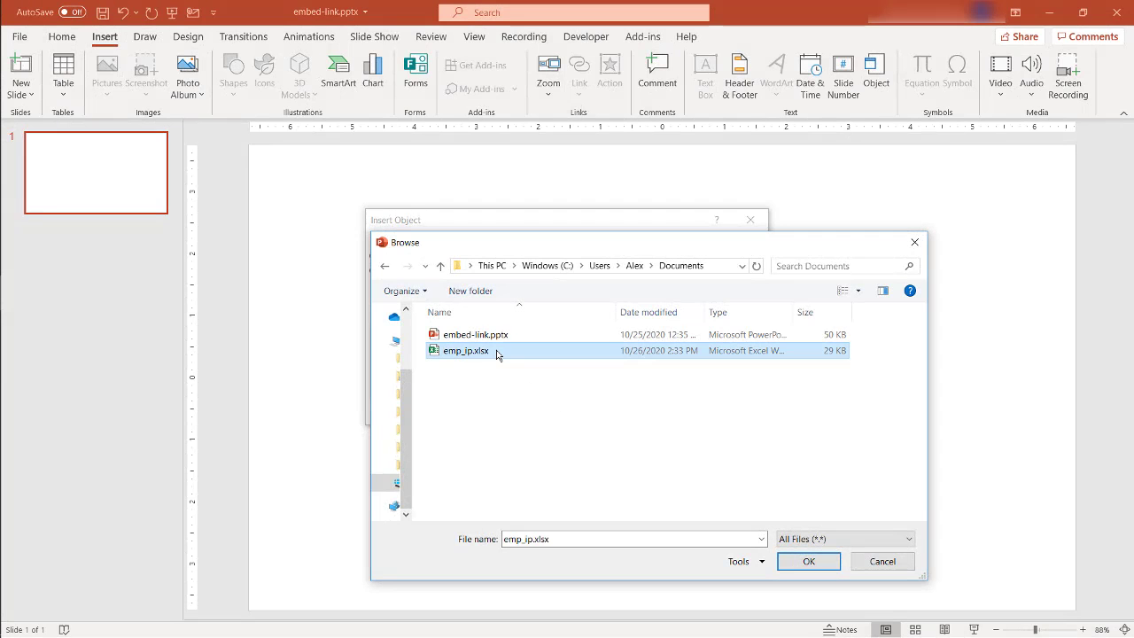
left_click(809, 562)
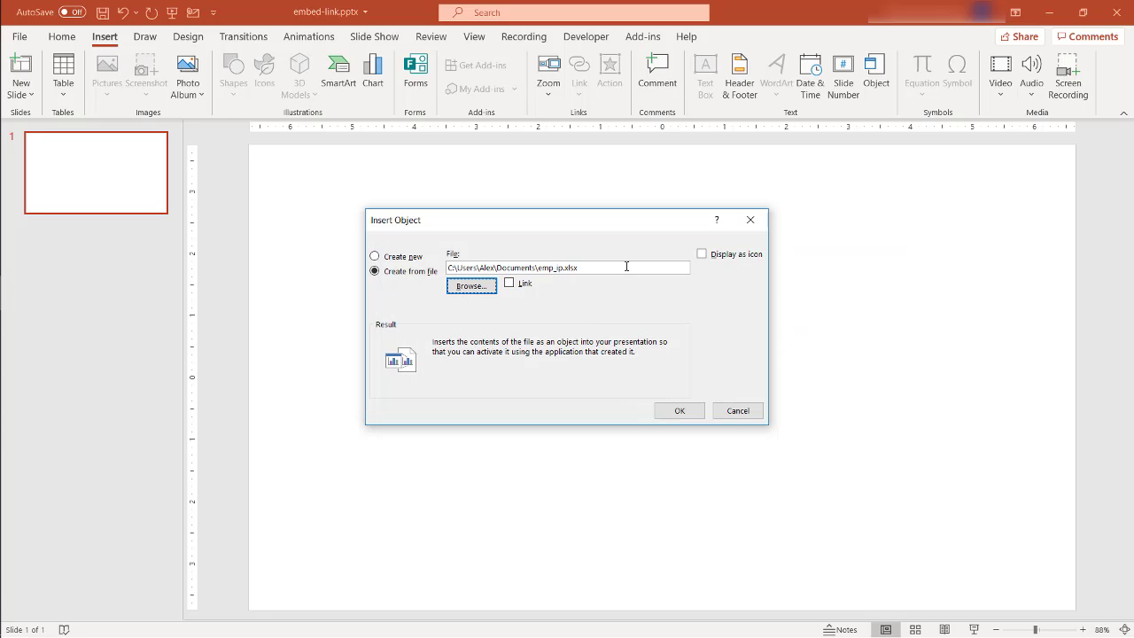
Step: Toggle the Link option on and back off so emp_ip.xlsx is embedded directly
left_click(510, 284)
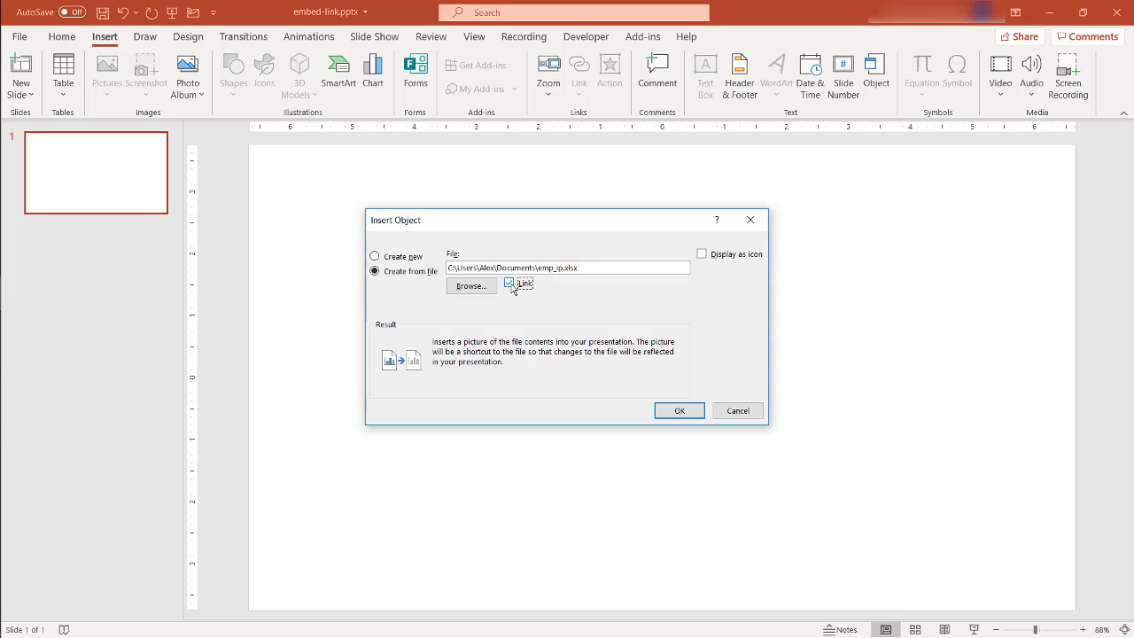
left_click(512, 285)
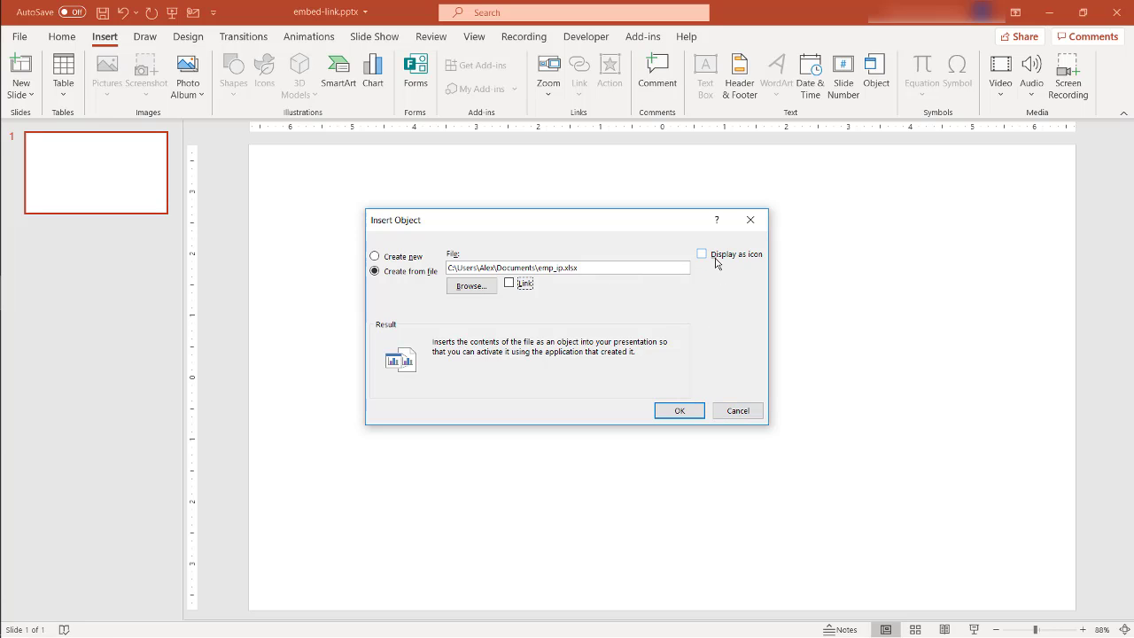
Step: Confirm Insert Object to embed emp_ip.xlsx on the slide
left_click(691, 413)
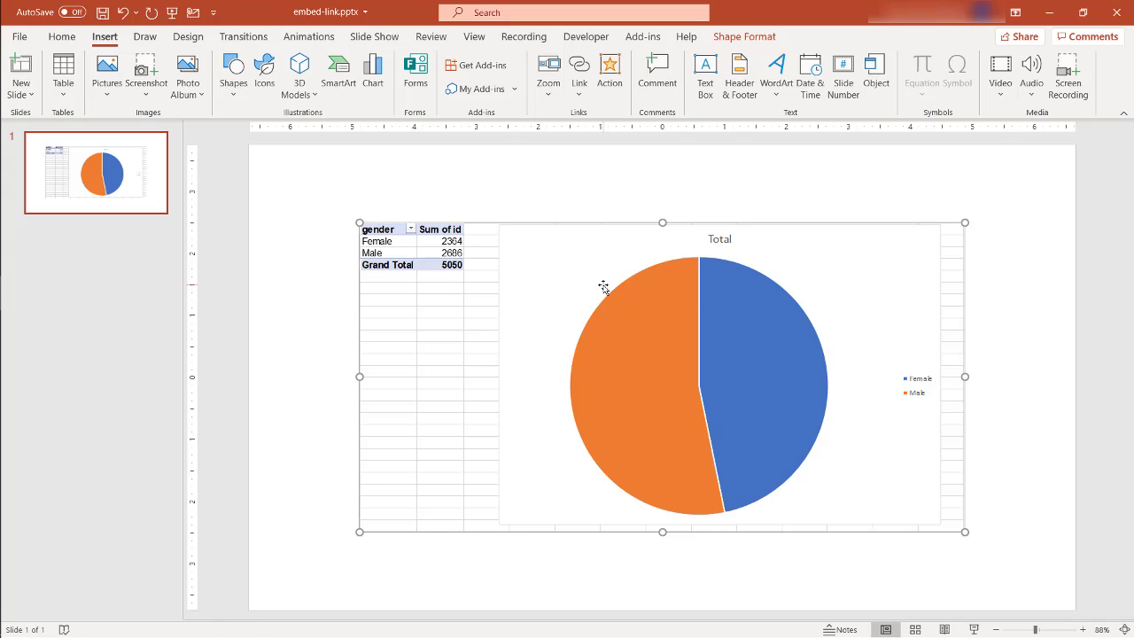
Step: Delete the embedded workbook and start a new Insert Object set to Display as icon
key("Delete")
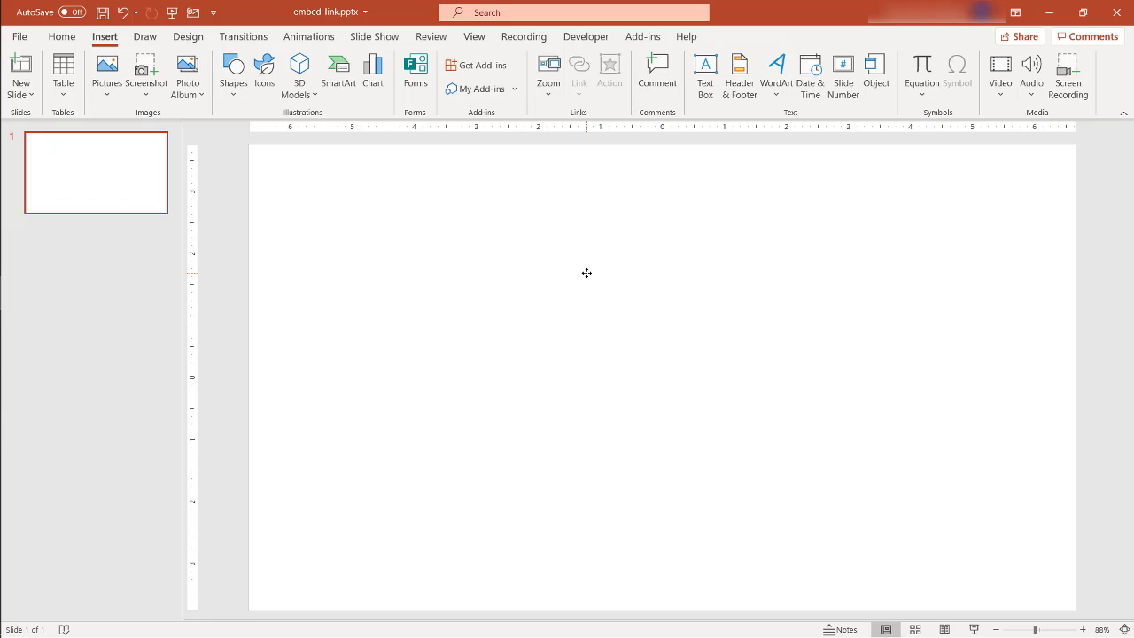
left_click(876, 76)
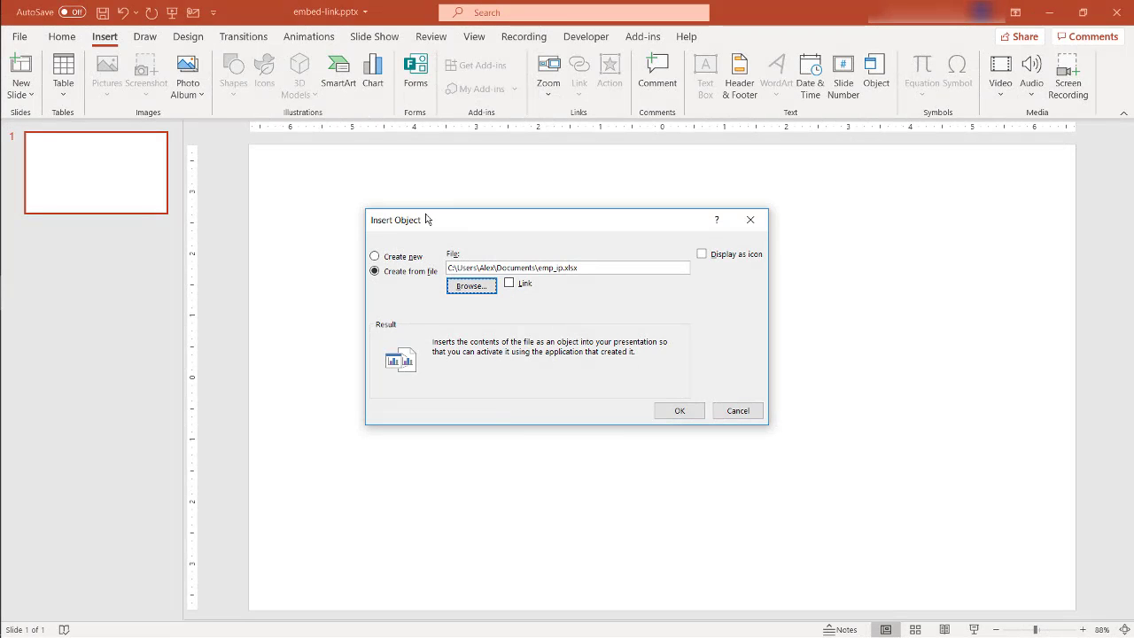
left_click(705, 256)
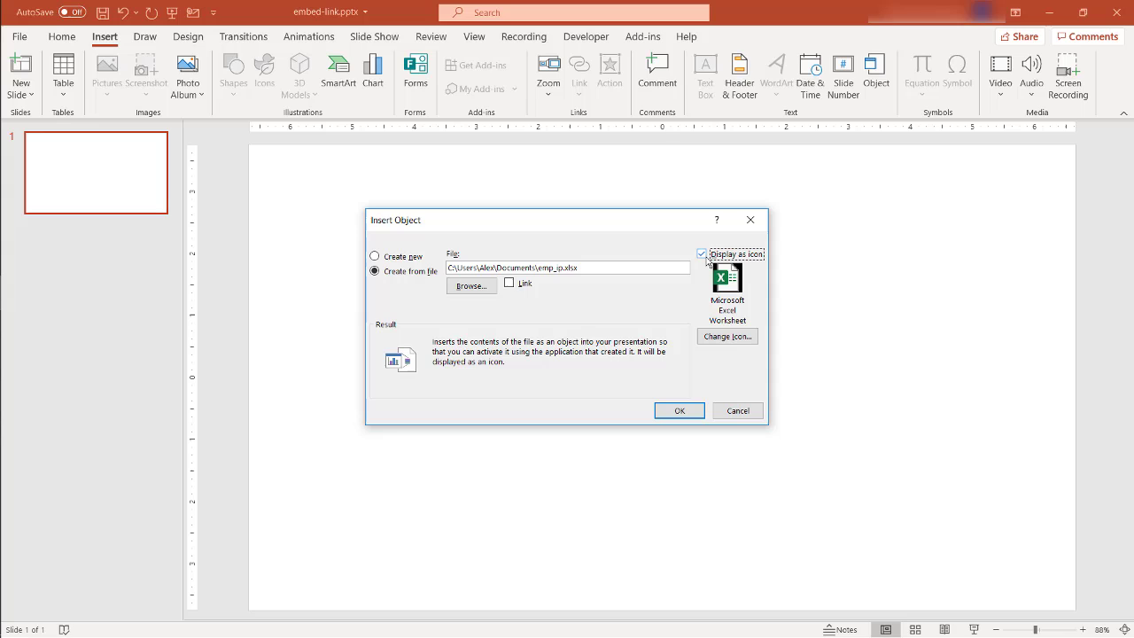
Step: In Change Icon, pick the first Excel icon and caption it 'Emp IPs'
left_click(720, 338)
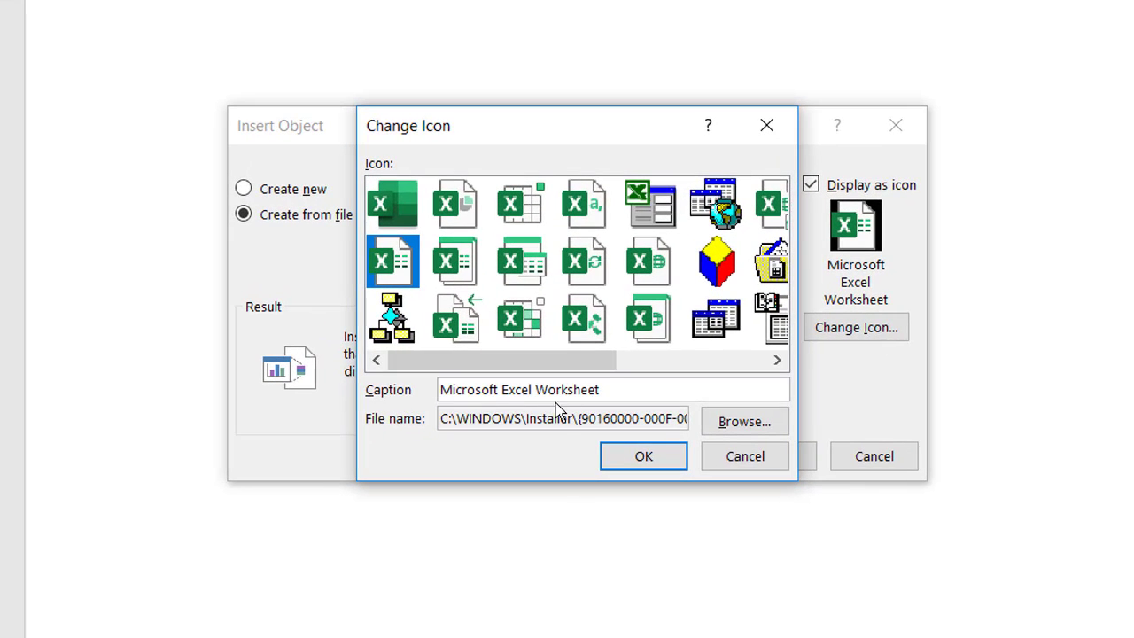
left_click(413, 206)
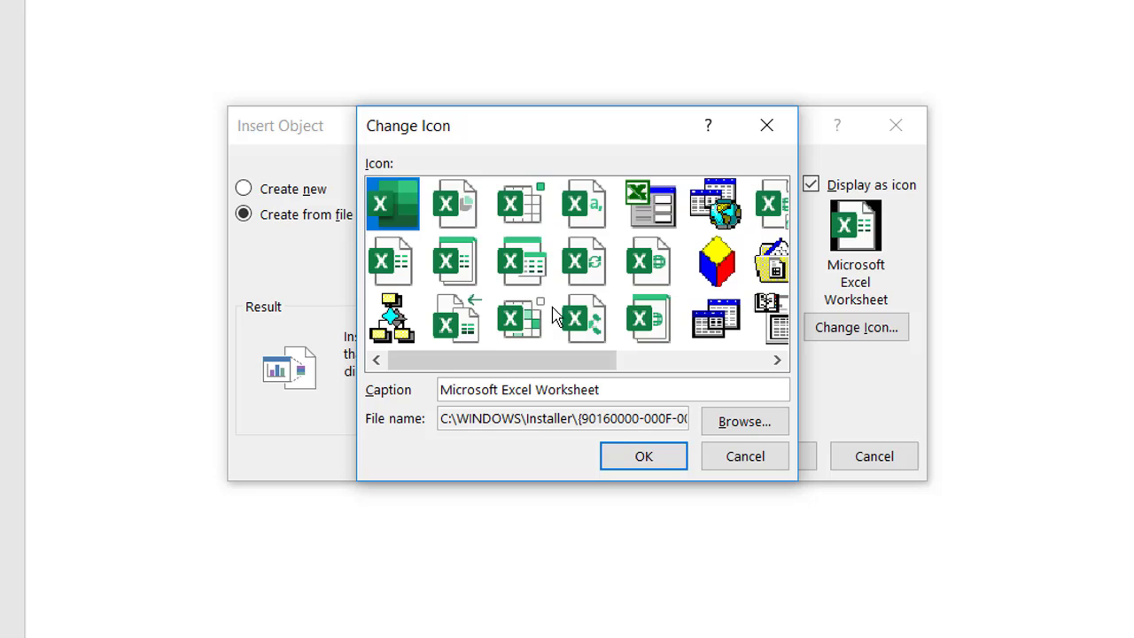
left_click_drag(571, 361, 376, 319)
left_click(623, 395)
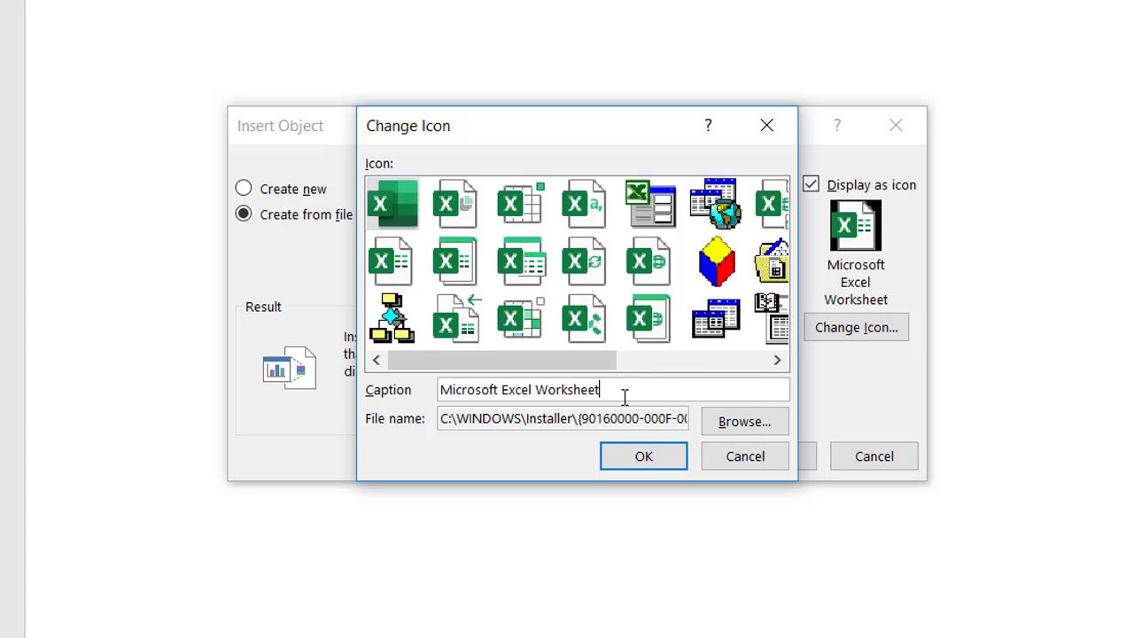
left_click_drag(632, 393, 328, 353)
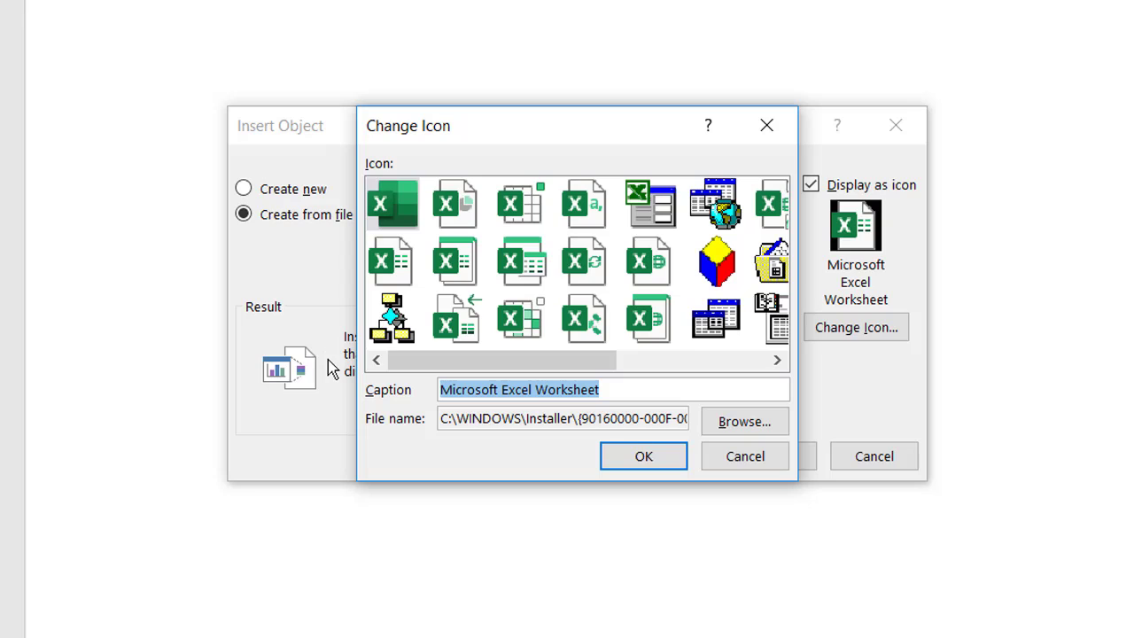
type("Emp IP")
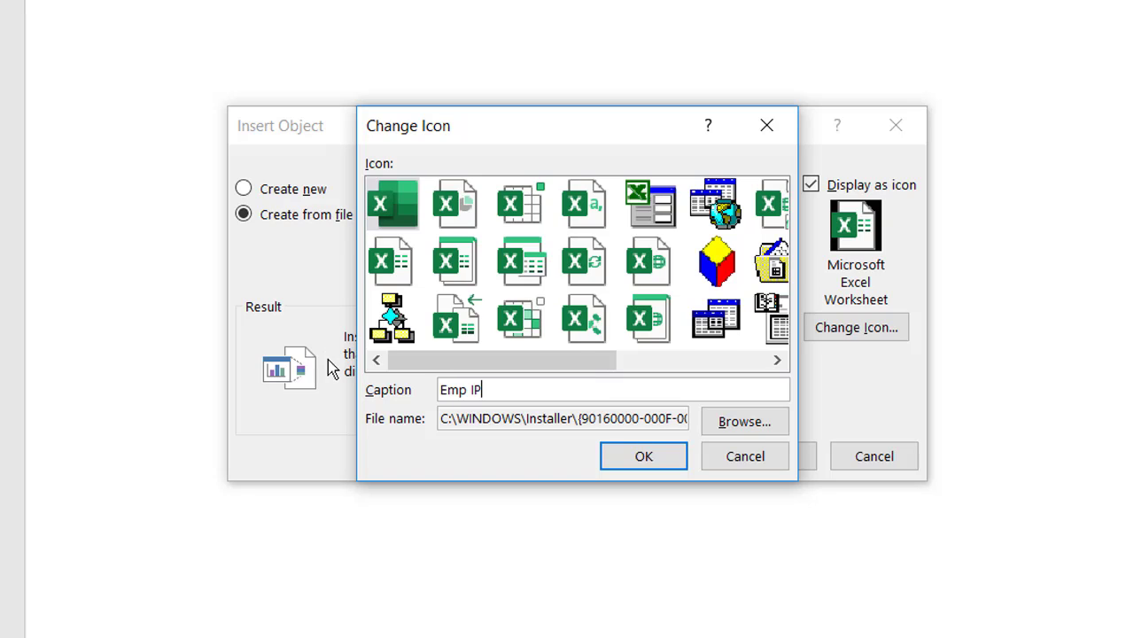
type("s")
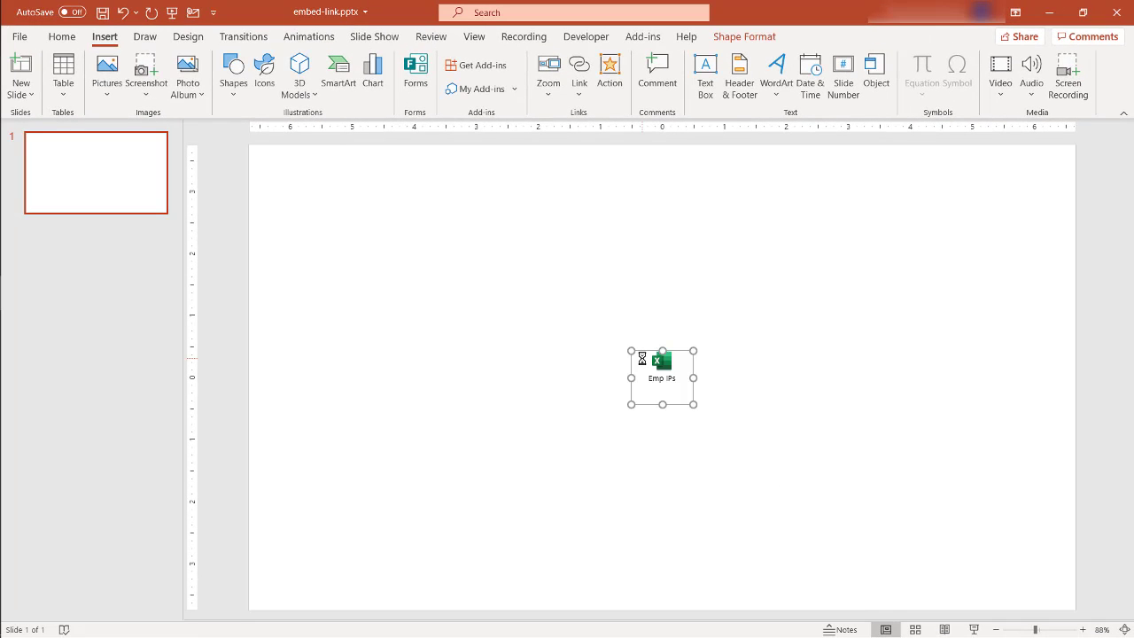
Step: Enlarge the Emp IPs icon and drag it up and to the right
left_click_drag(631, 351, 572, 300)
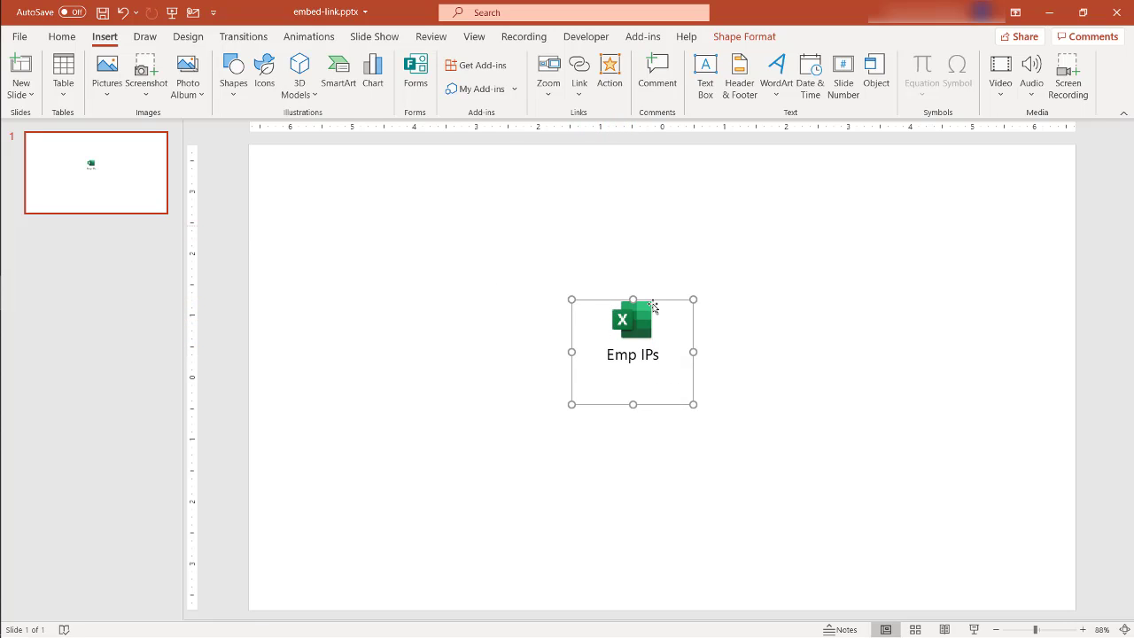
left_click_drag(591, 304, 696, 257)
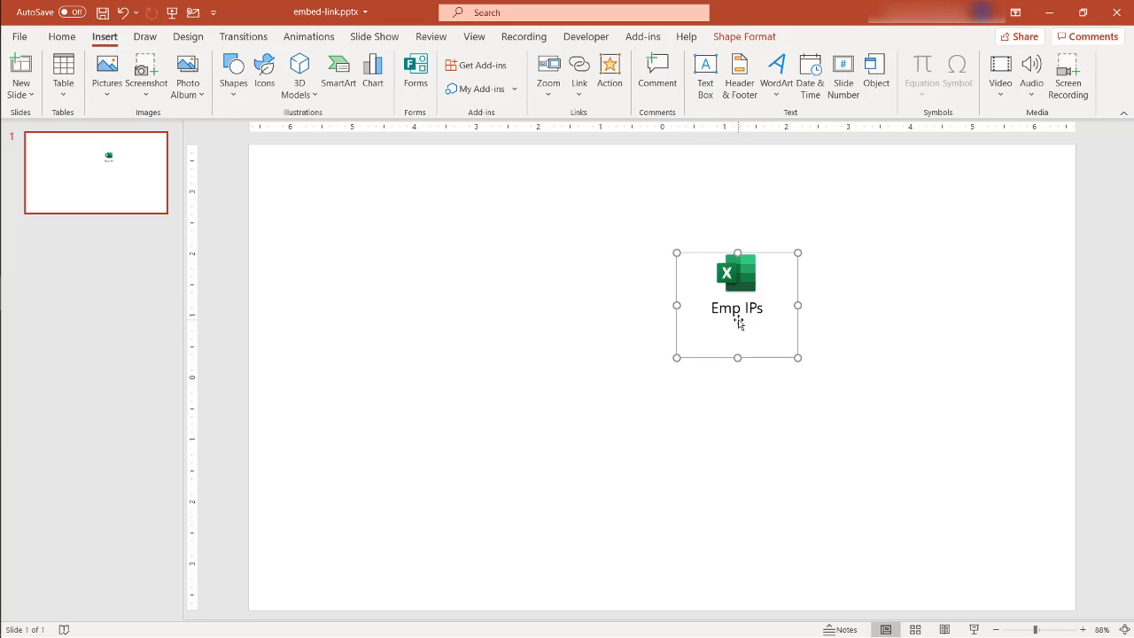
Step: Open the worksheet object's Convert settings and its Change Icon options
right_click(738, 321)
mouse_move(838, 426)
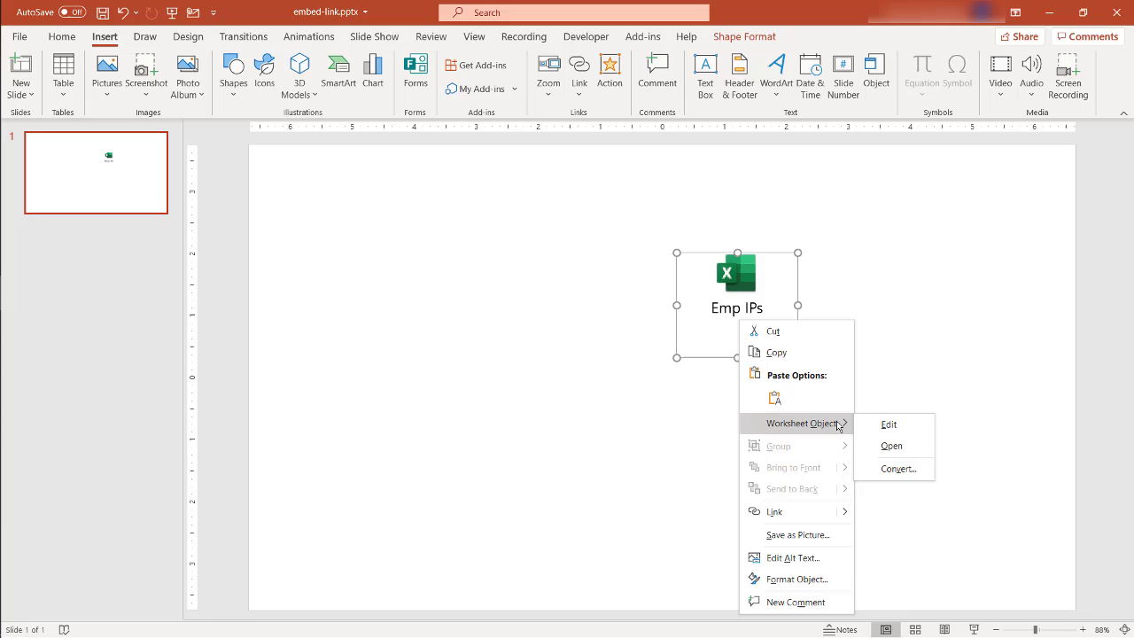
left_click(919, 470)
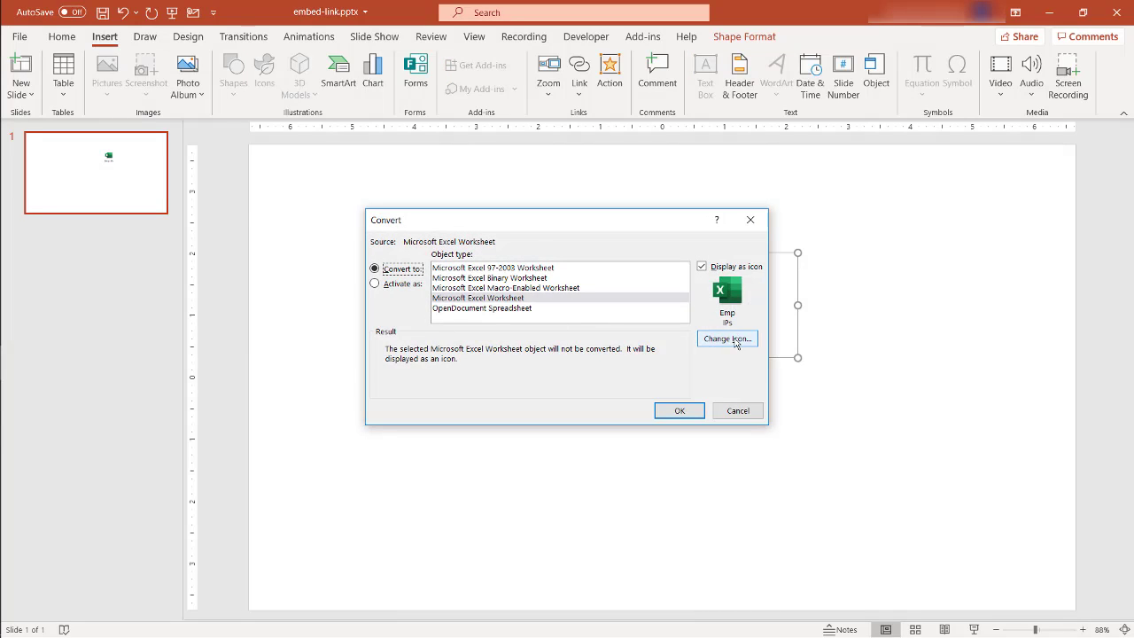
left_click(735, 340)
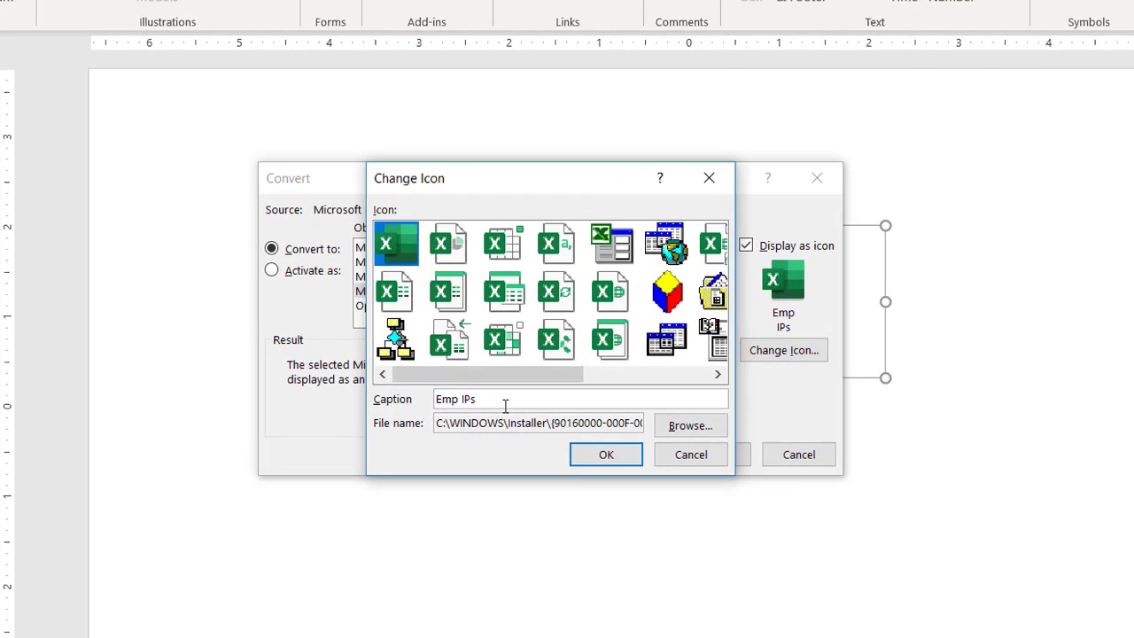
Step: Replace the icon caption with 'Click to Open Excel File' and confirm it
key("Tab")
type("cloud")
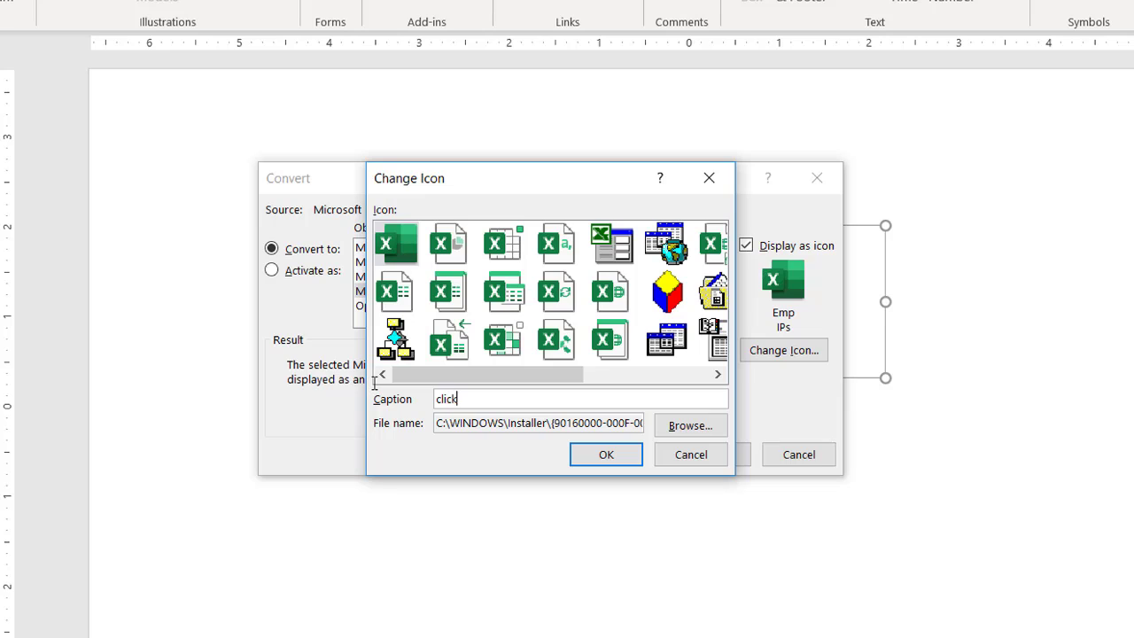
key("BackSpace")
key("BackSpace")
key("BackSpace")
key("BackSpace")
type("lo")
key("BackSpace")
key("BackSpace")
key("BackSpace")
type("Click to Open Excel File")
left_click(581, 454)
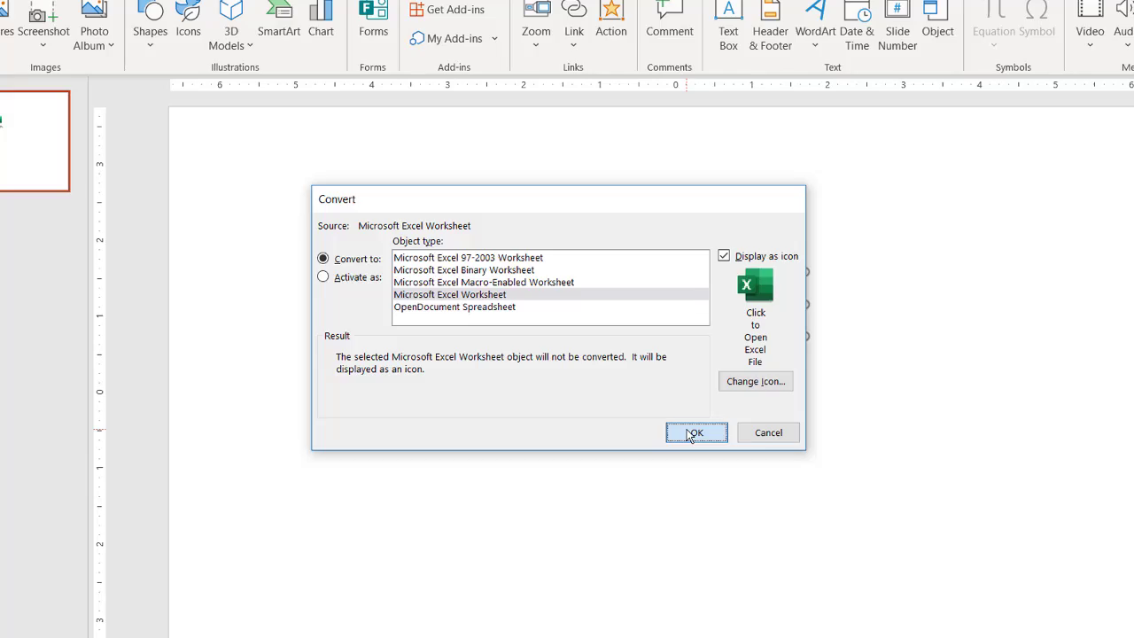
Step: Apply the new caption, then enlarge the icon and move it just above the slide centre
left_click(690, 434)
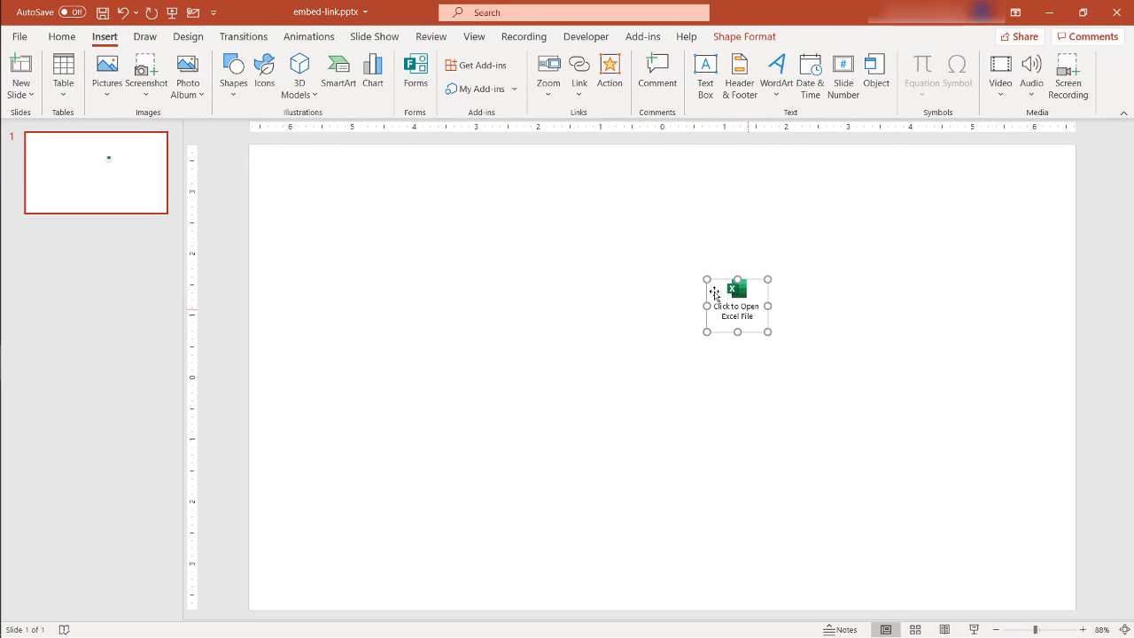
left_click_drag(729, 271, 671, 246)
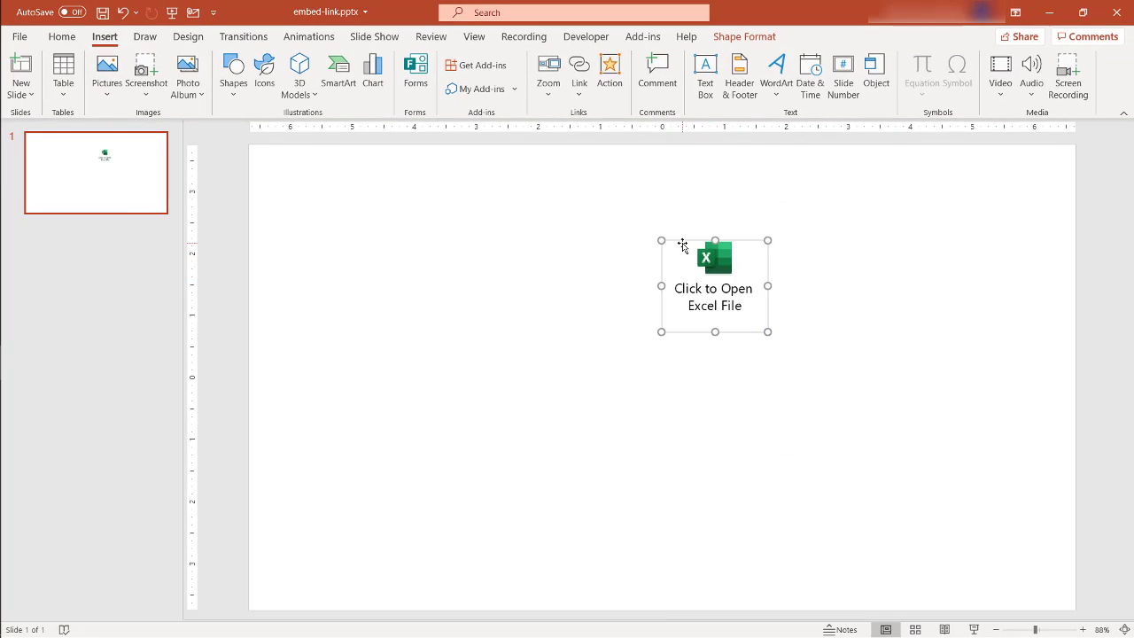
left_click_drag(743, 291, 637, 331)
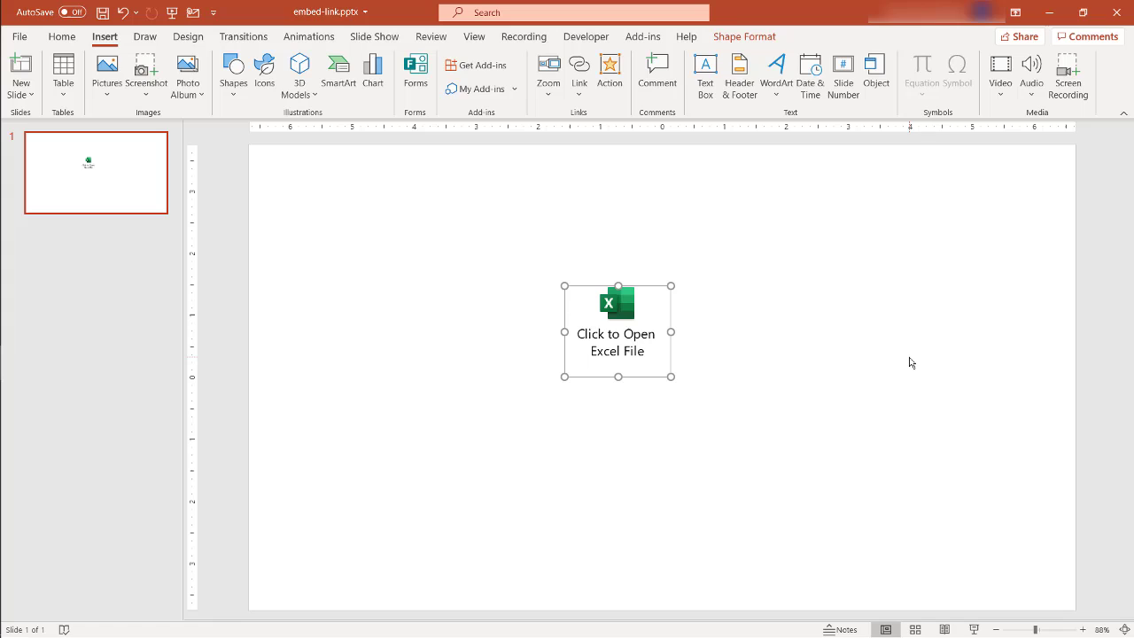